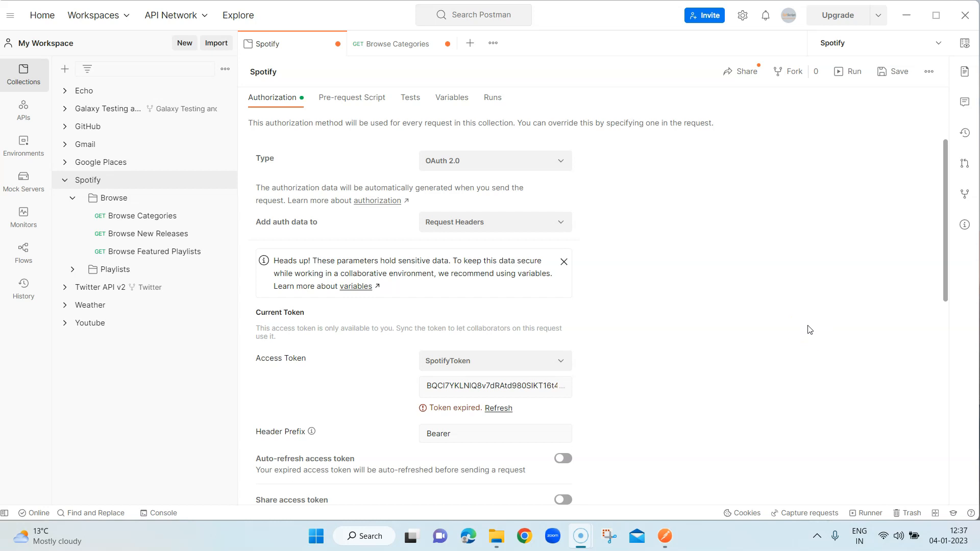
# Step: Review the Spotify collection's playlist requests, OAuth 2.0 settings, current token and new-token configuration
pyautogui.click(803, 328)
pyautogui.click(74, 271)
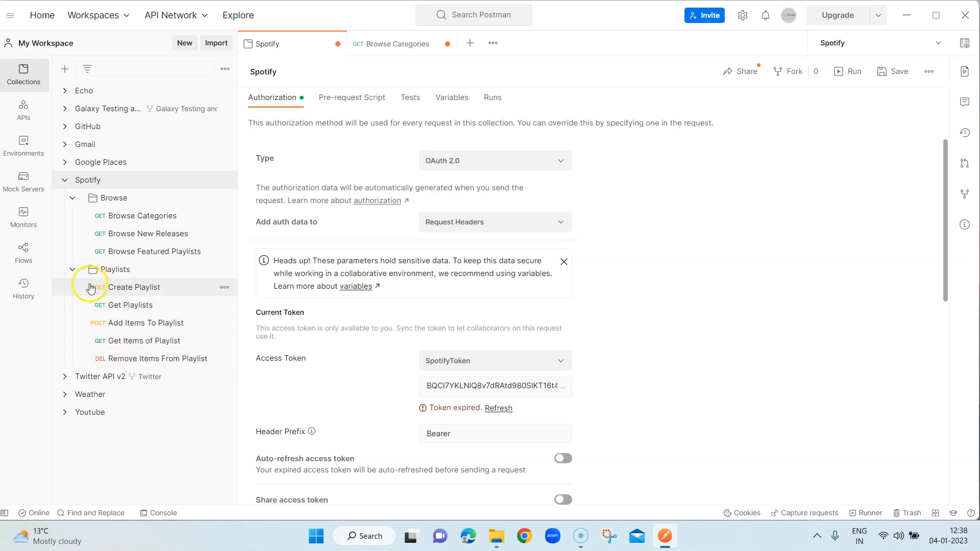
pyautogui.click(73, 269)
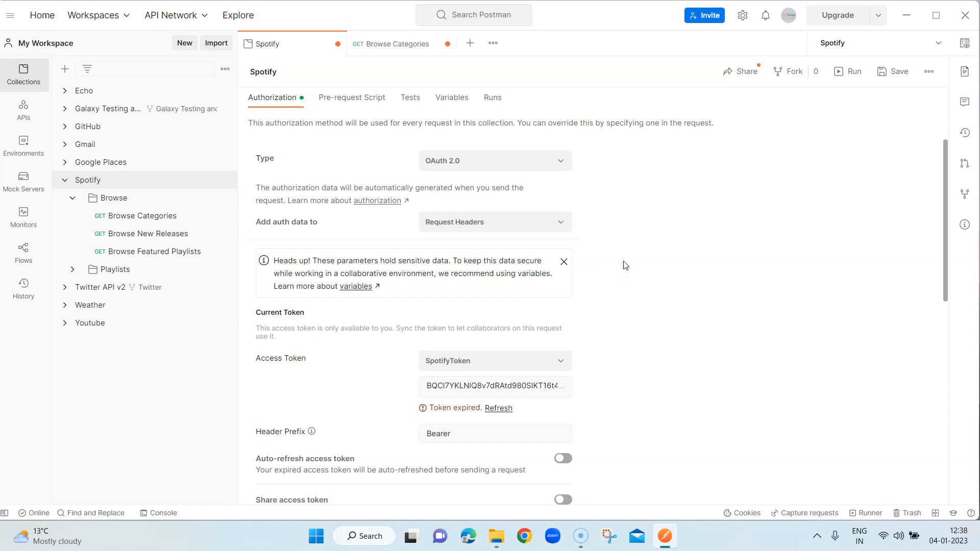
pyautogui.scroll(-5, 694, 323)
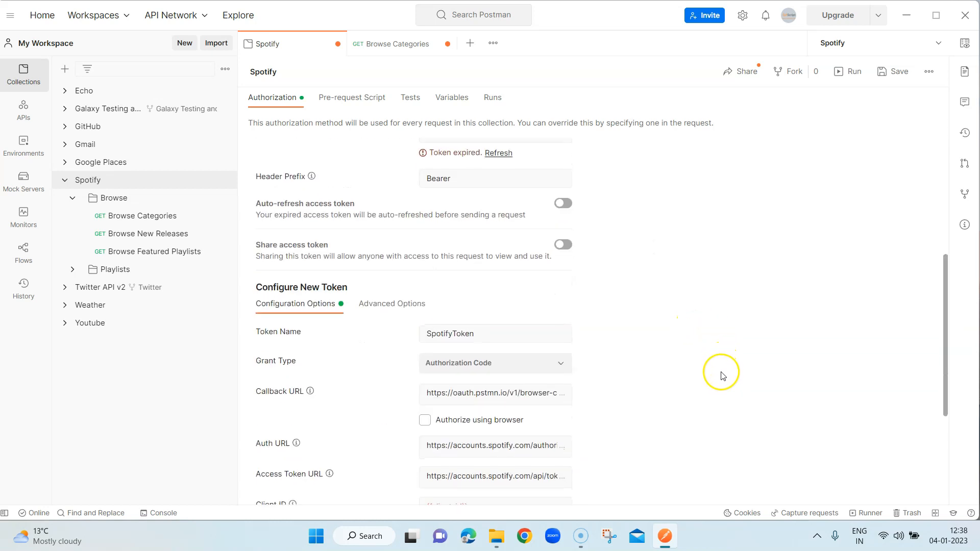
pyautogui.scroll(-3, 720, 373)
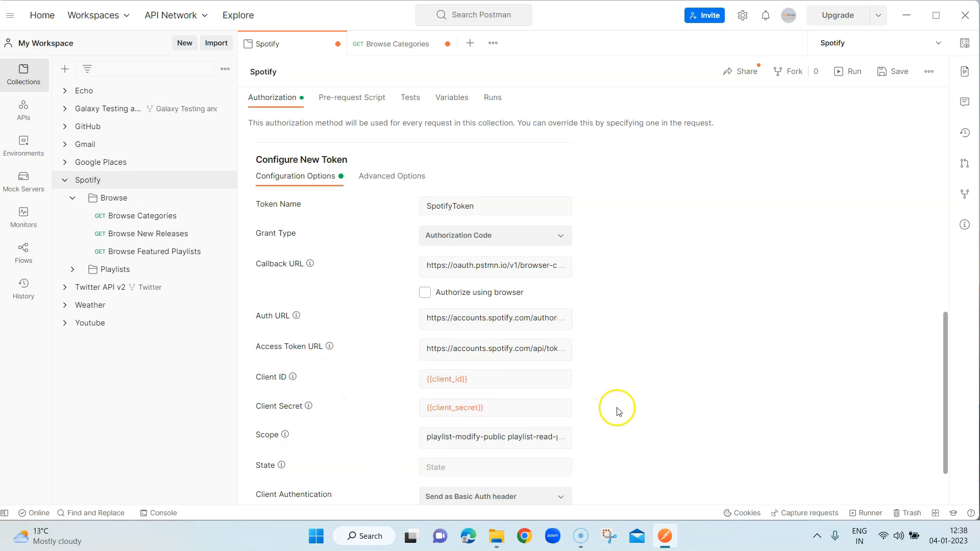
pyautogui.scroll(8, 692, 388)
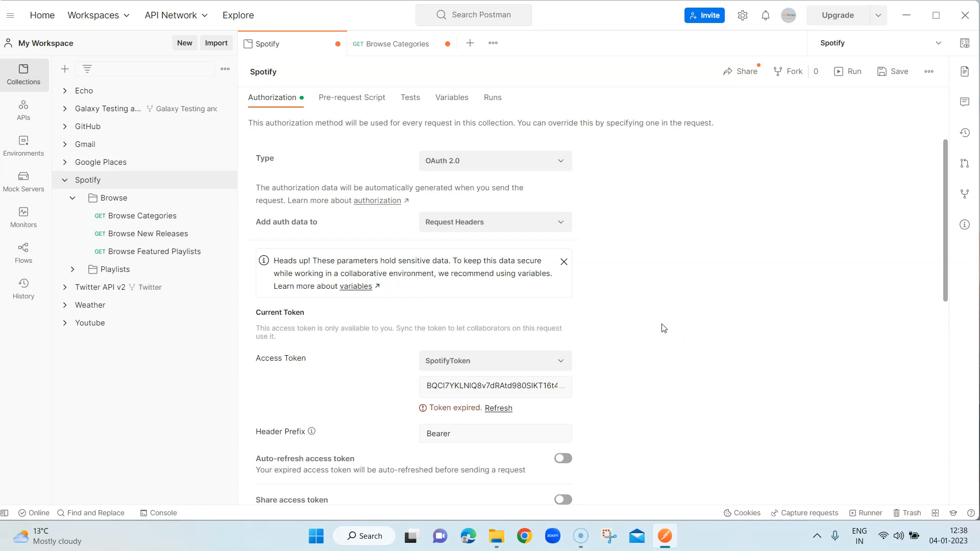
pyautogui.scroll(-2, 693, 318)
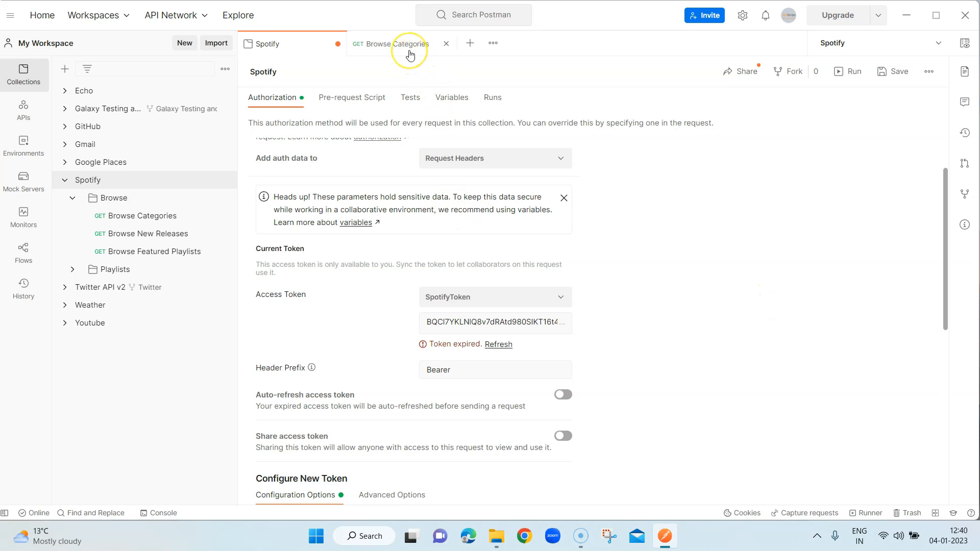
pyautogui.scroll(2, 635, 319)
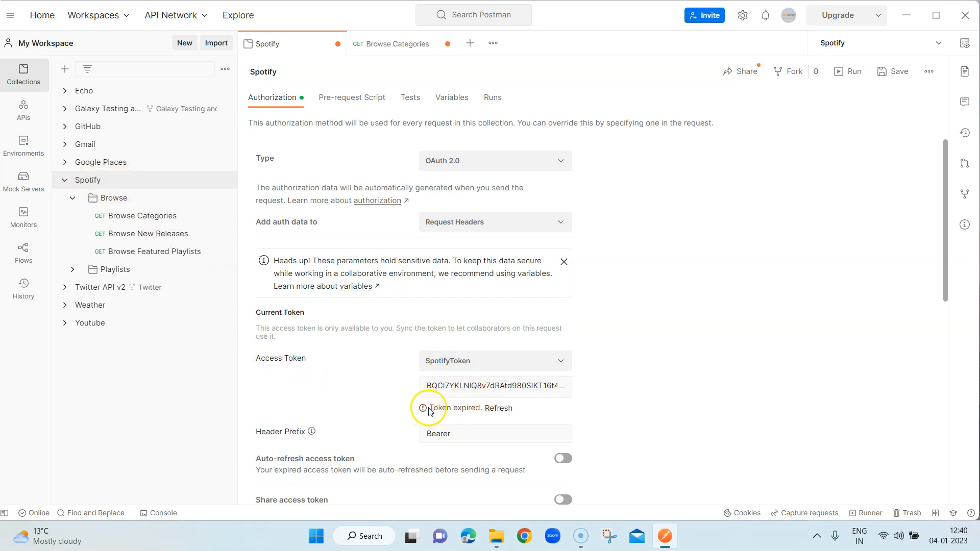
pyautogui.click(497, 410)
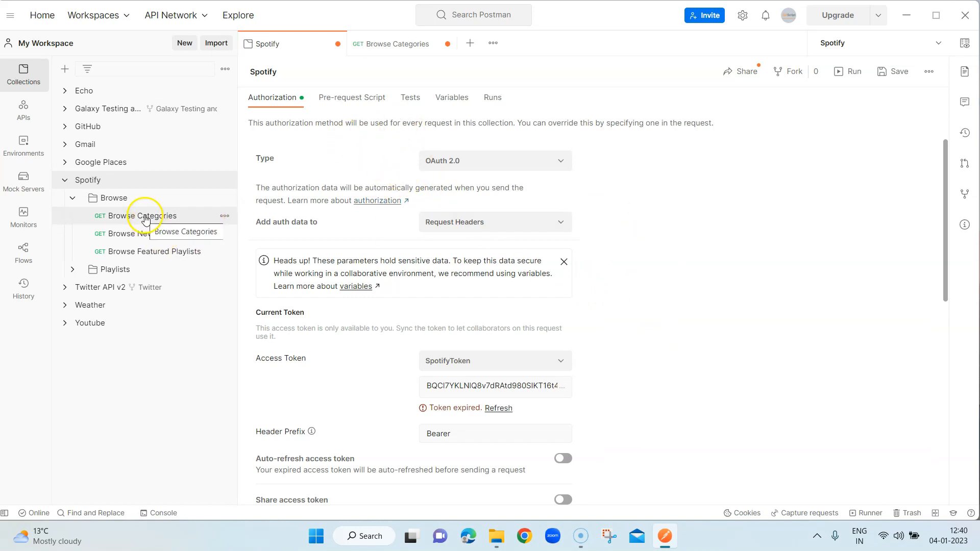
# Step: Open the Browse Categories request and check that its authorization type is inherited from the Spotify collection
pyautogui.click(128, 220)
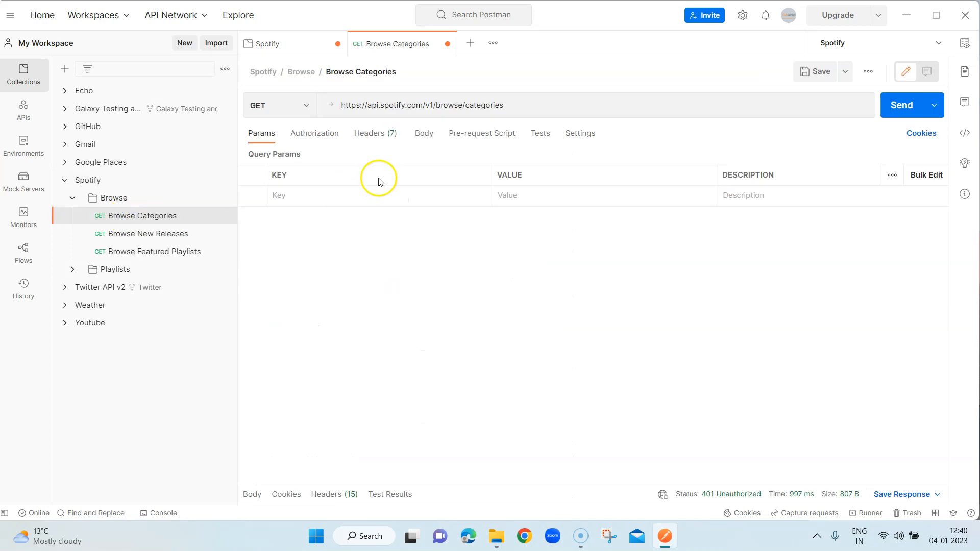
pyautogui.click(311, 136)
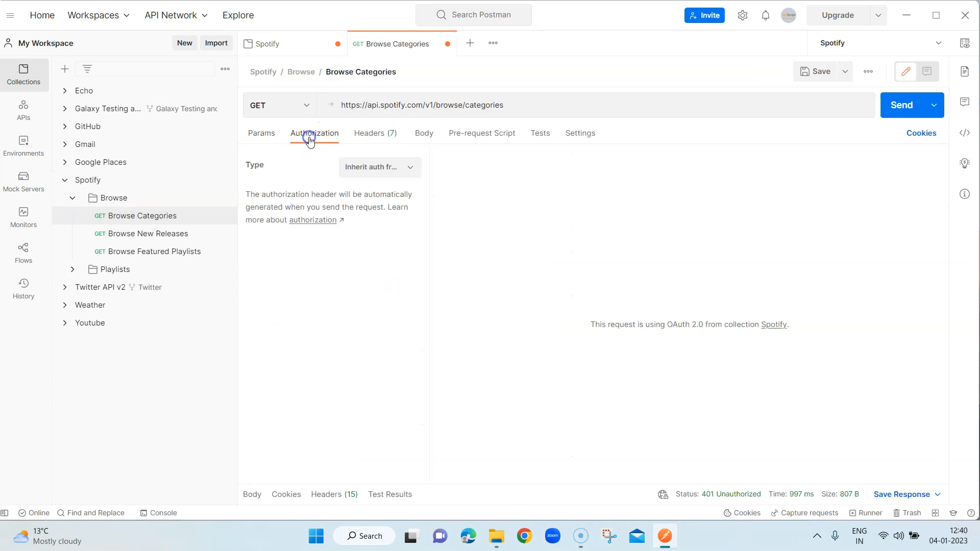
pyautogui.click(407, 169)
pyautogui.click(528, 196)
pyautogui.moveTo(723, 326); pyautogui.dragTo(792, 330)
pyautogui.click(684, 252)
# Step: Send the GET Browse Categories request and inspect the message in the response body
pyautogui.click(900, 107)
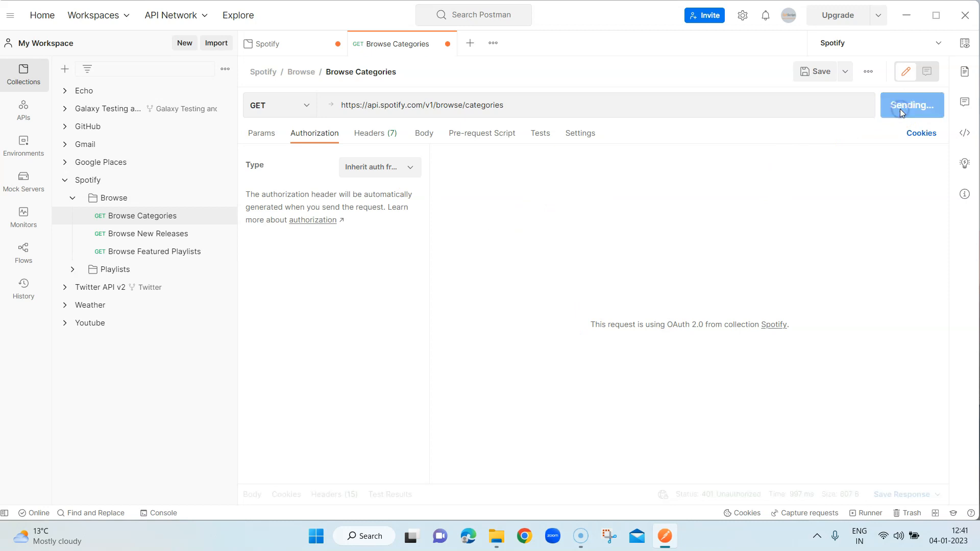
pyautogui.click(580, 483)
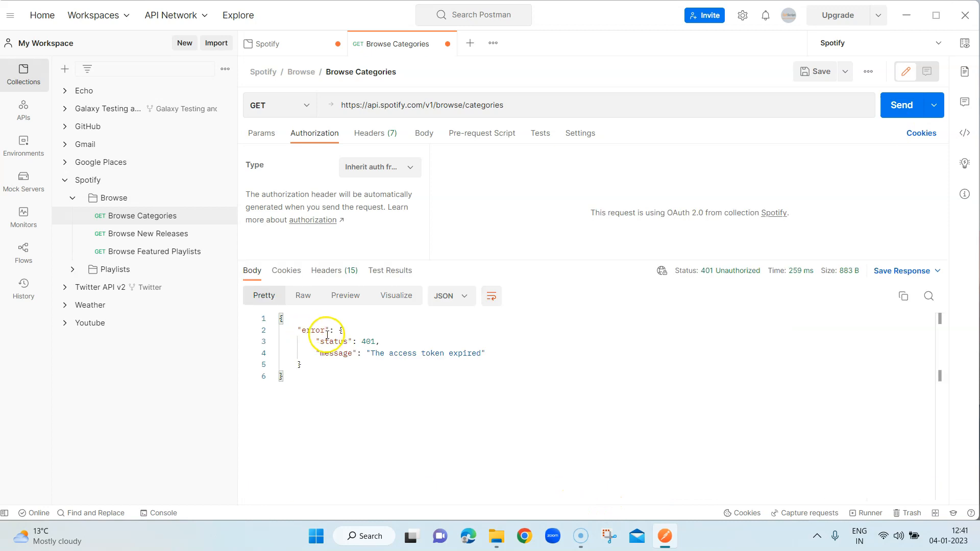
pyautogui.moveTo(371, 353); pyautogui.dragTo(481, 353)
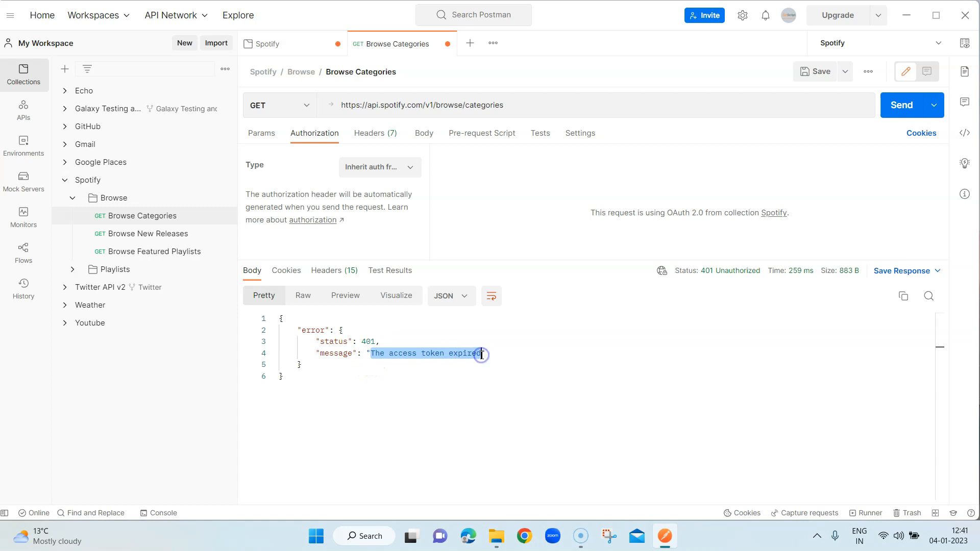
pyautogui.moveTo(602, 261); pyautogui.dragTo(603, 328)
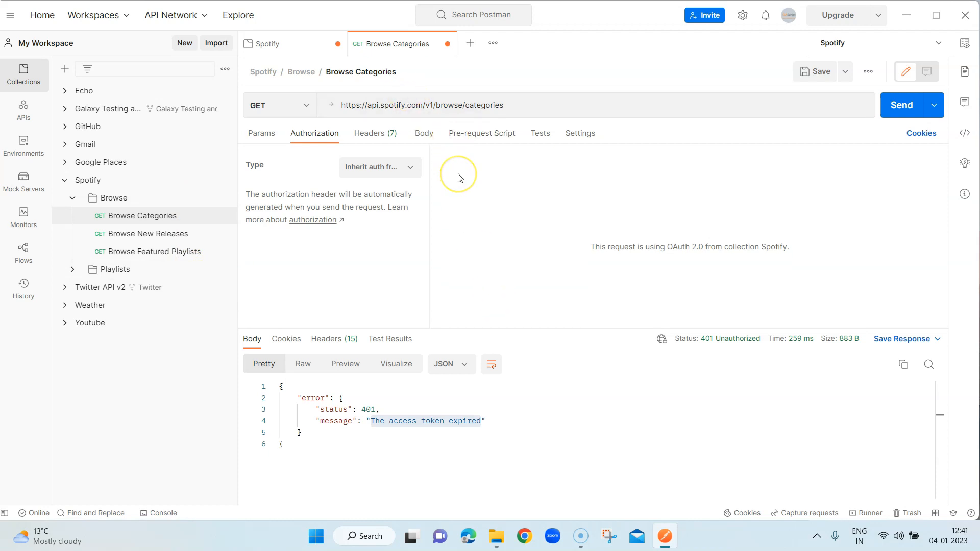
# Step: Turn on auto-refresh of the access token in the Spotify collection's authorization settings and review its description and the token configuration
pyautogui.click(303, 46)
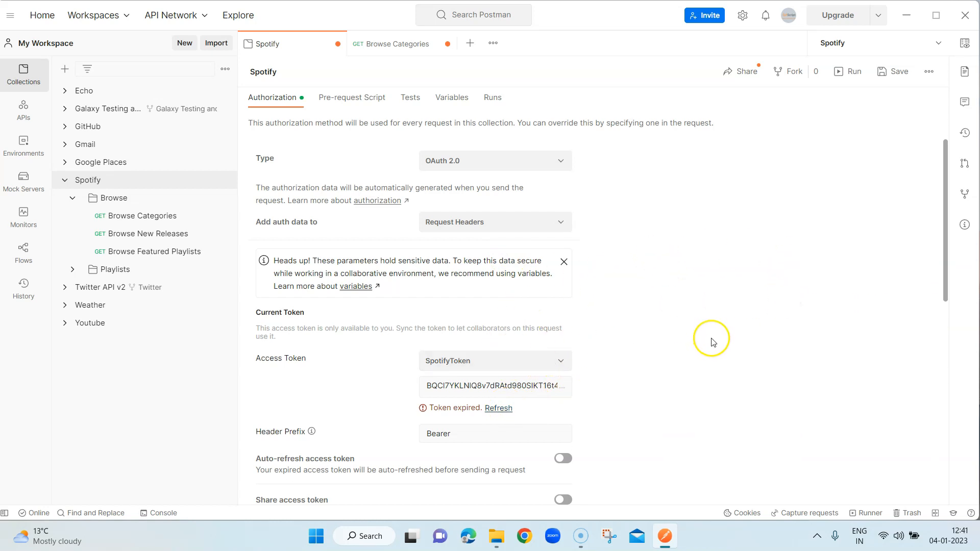
pyautogui.scroll(-4, 713, 342)
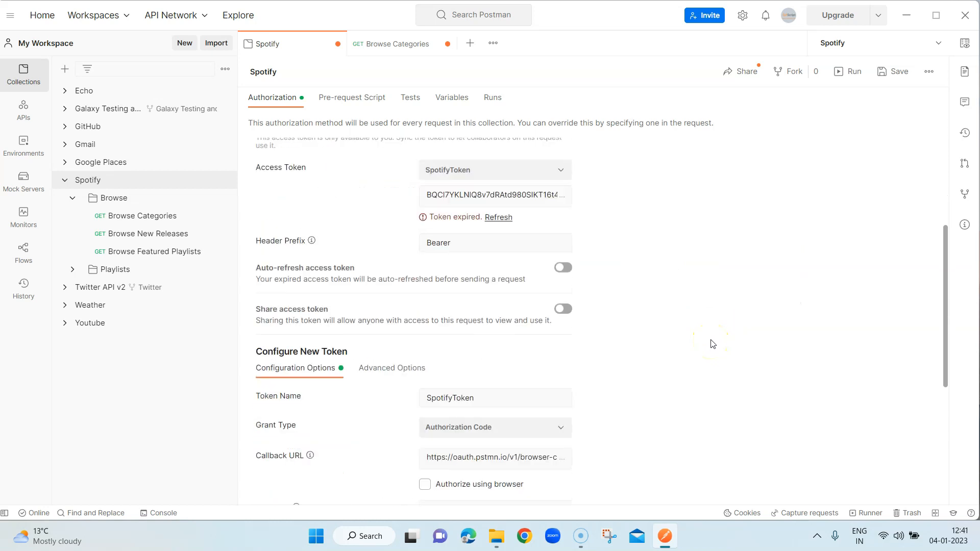
pyautogui.scroll(-1, 713, 344)
pyautogui.scroll(2, 713, 343)
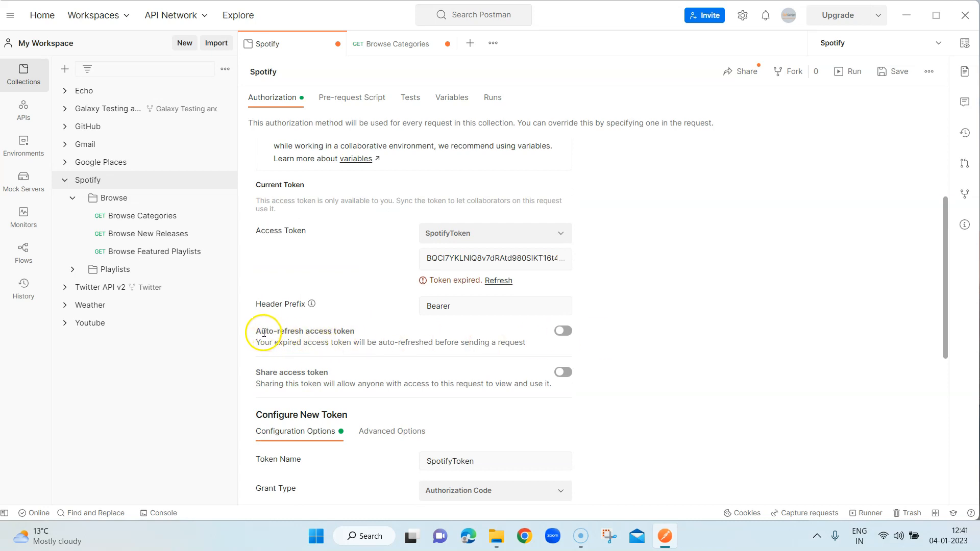
pyautogui.moveTo(255, 331); pyautogui.dragTo(318, 332)
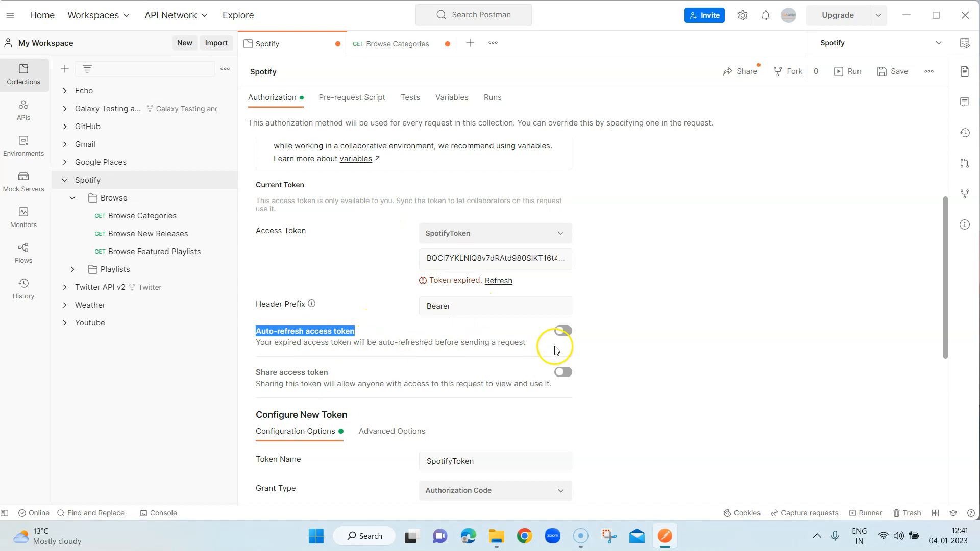
pyautogui.click(566, 332)
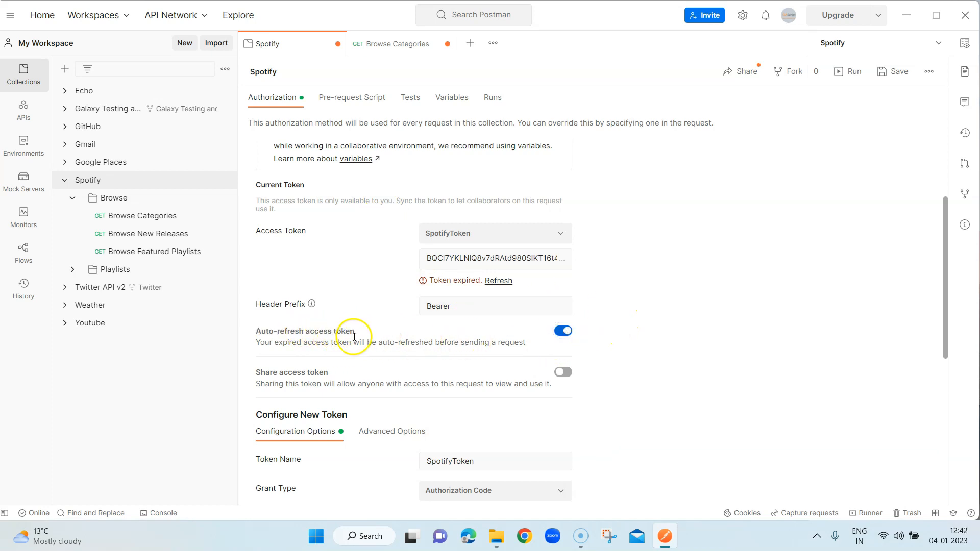
pyautogui.moveTo(261, 344); pyautogui.dragTo(516, 339)
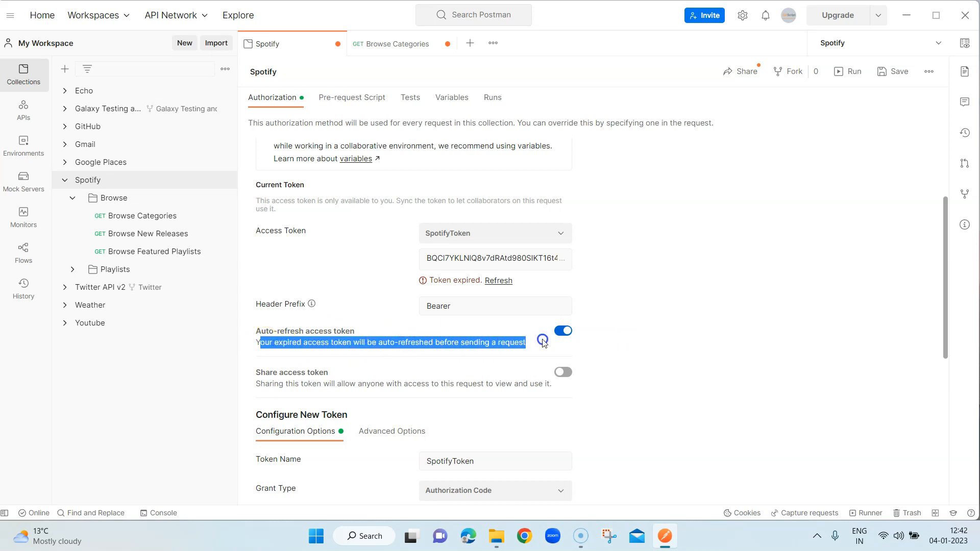
pyautogui.click(618, 355)
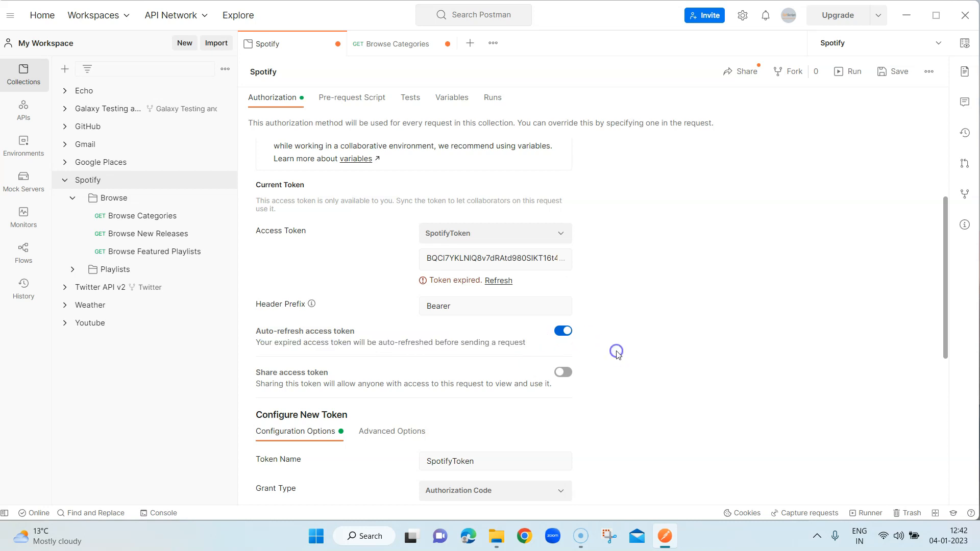
pyautogui.scroll(-2, 323, 372)
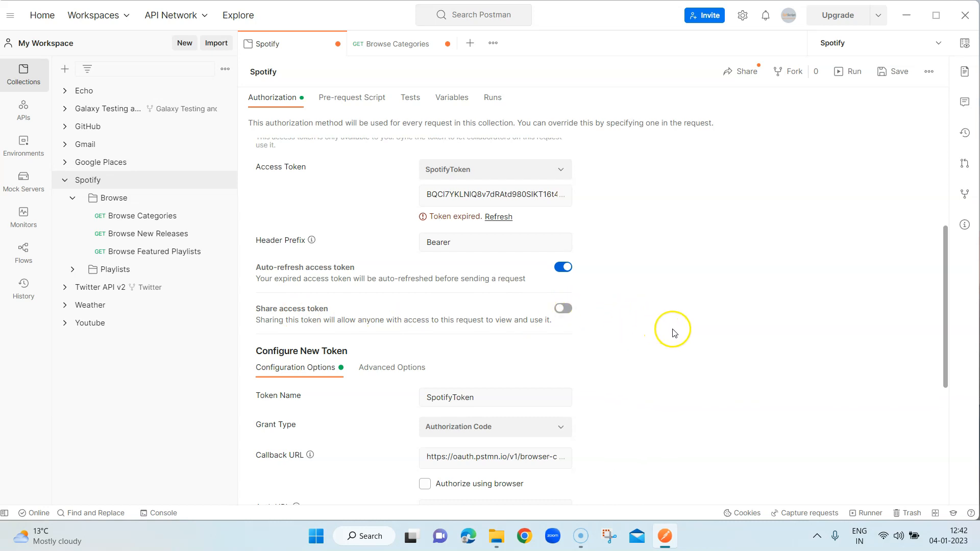
pyautogui.scroll(-5, 672, 332)
pyautogui.scroll(6, 676, 342)
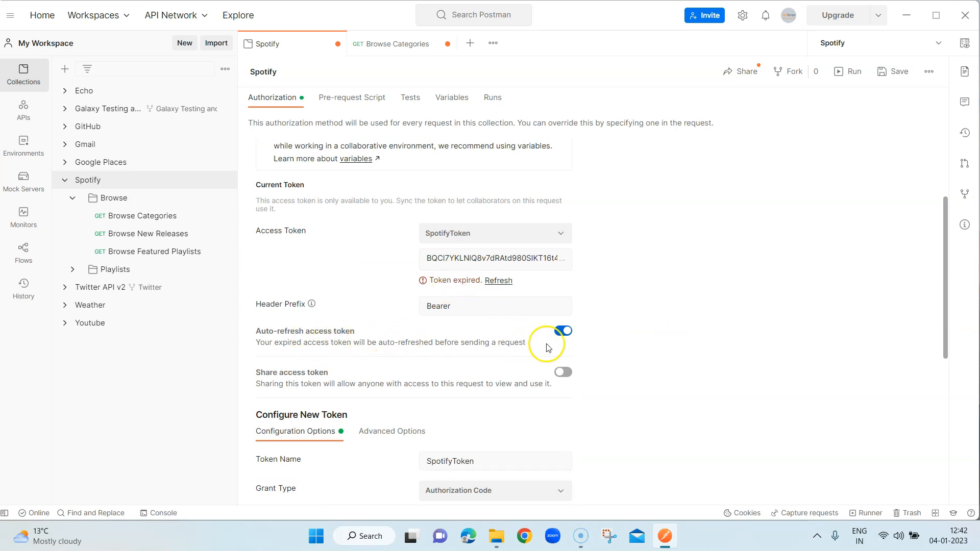
# Step: Resend the Browse Categories request and examine the full JSON response in an enlarged response area
pyautogui.click(398, 46)
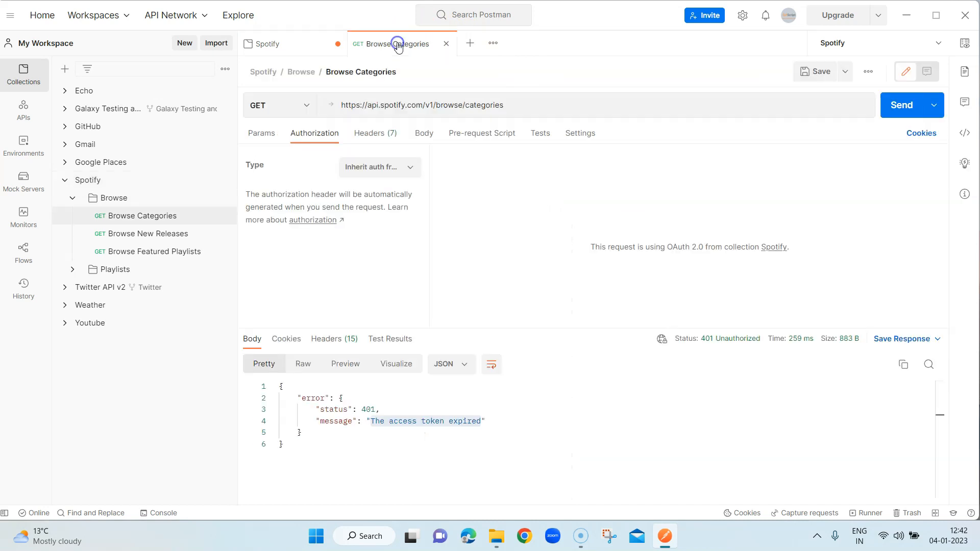
pyautogui.click(897, 106)
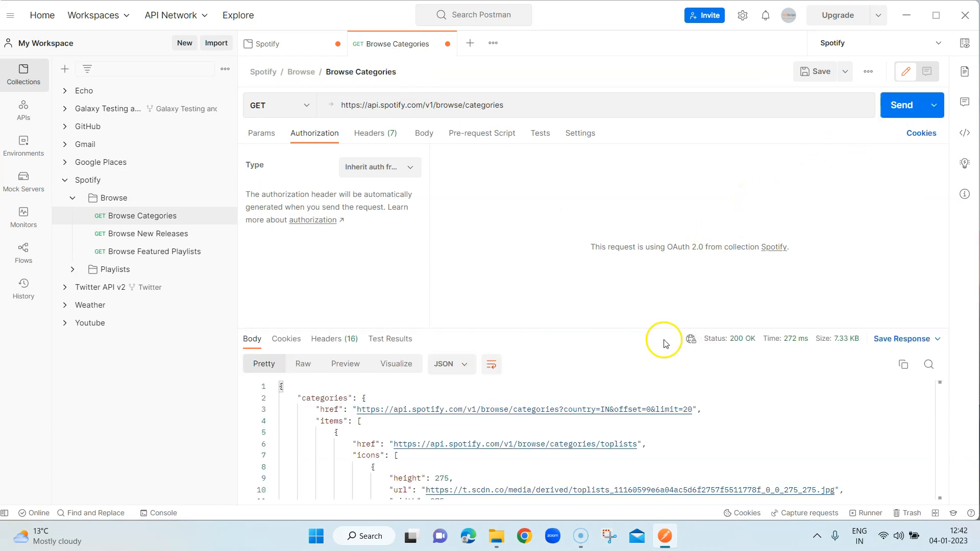
pyautogui.moveTo(592, 329); pyautogui.dragTo(594, 240)
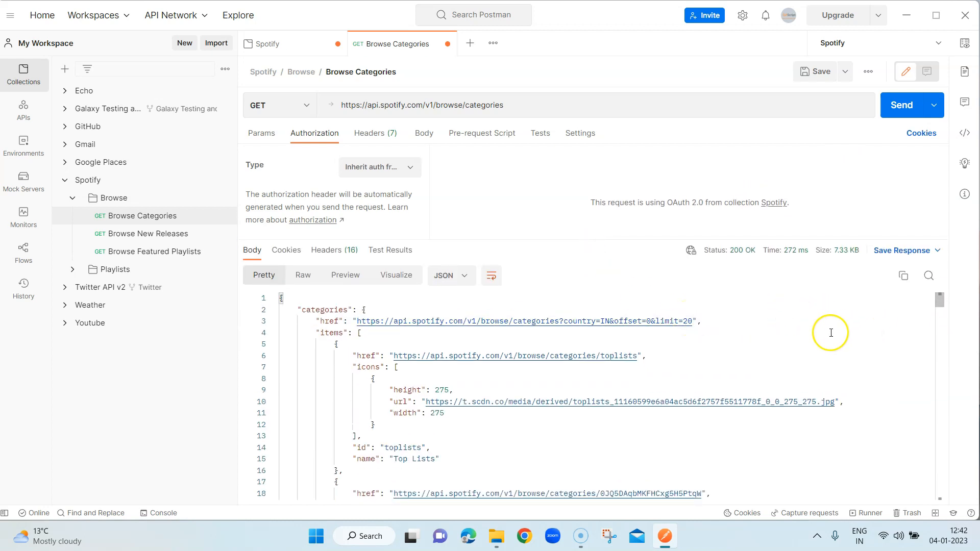
pyautogui.scroll(-3, 831, 330)
pyautogui.scroll(-10, 799, 379)
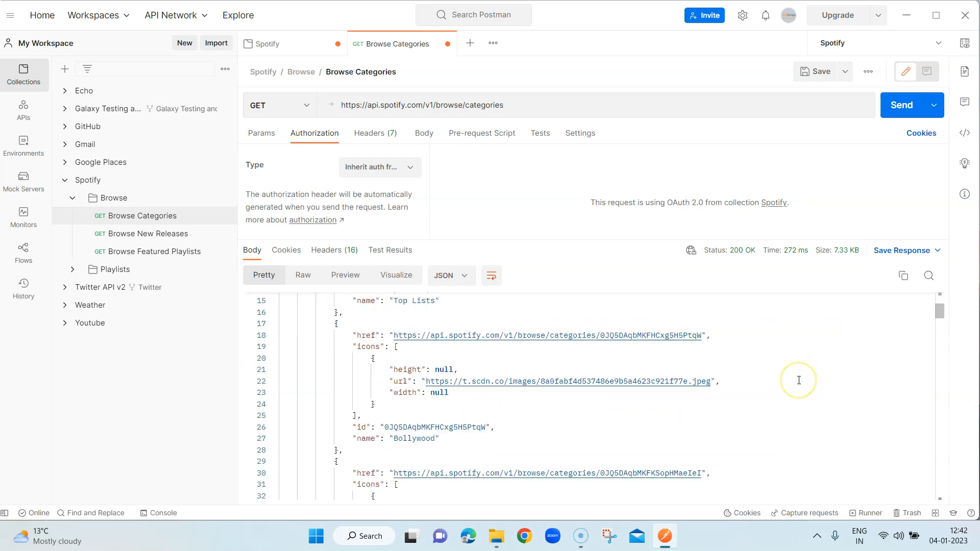
pyautogui.scroll(-20, 799, 381)
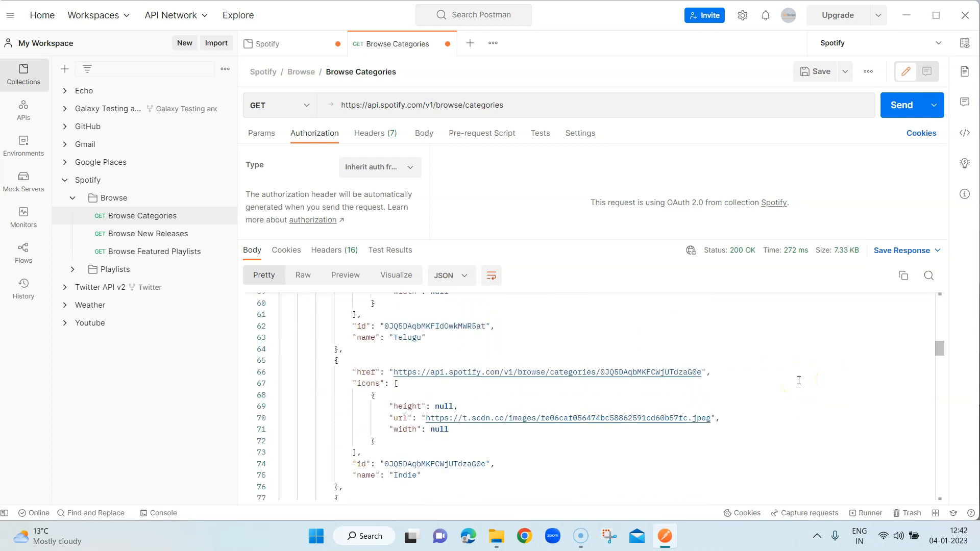
pyautogui.scroll(-20, 798, 380)
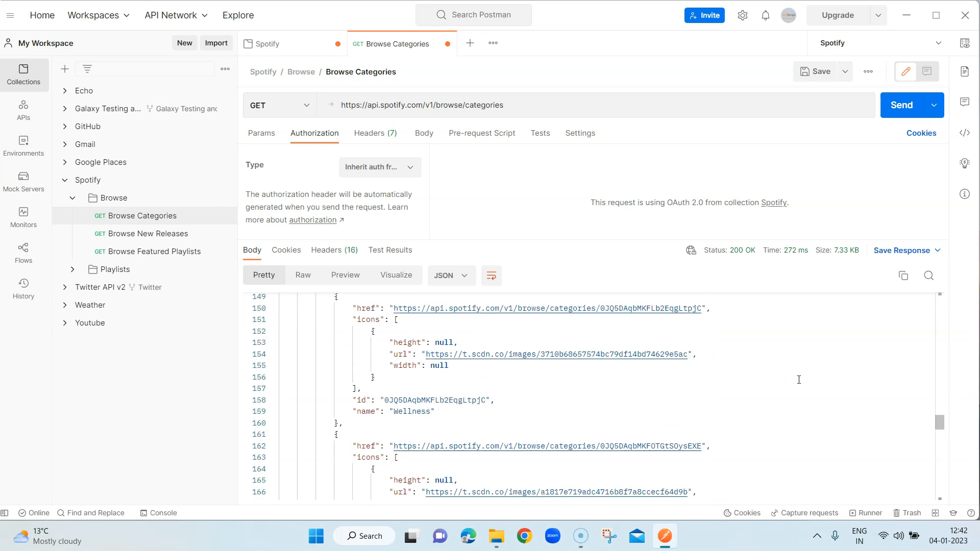
pyautogui.scroll(-14, 799, 380)
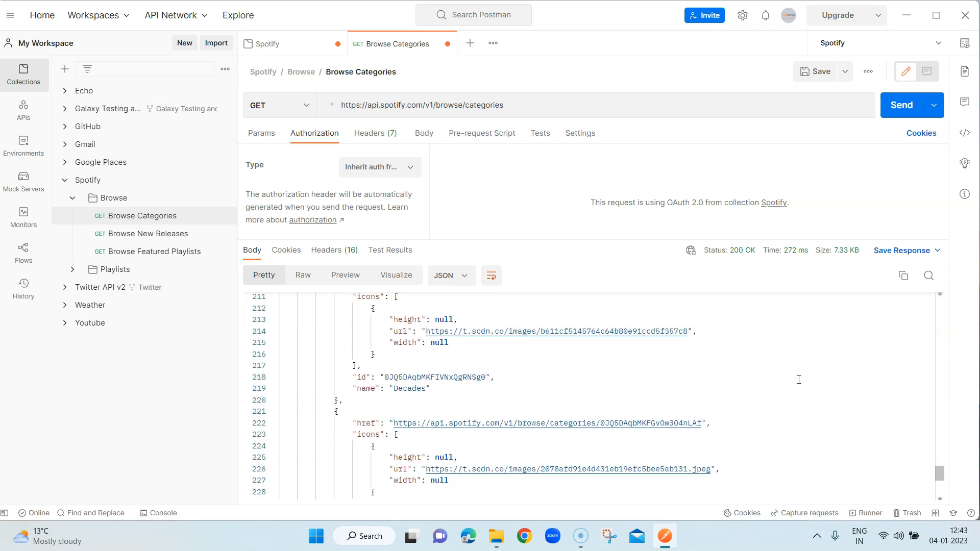
pyautogui.scroll(-8, 799, 380)
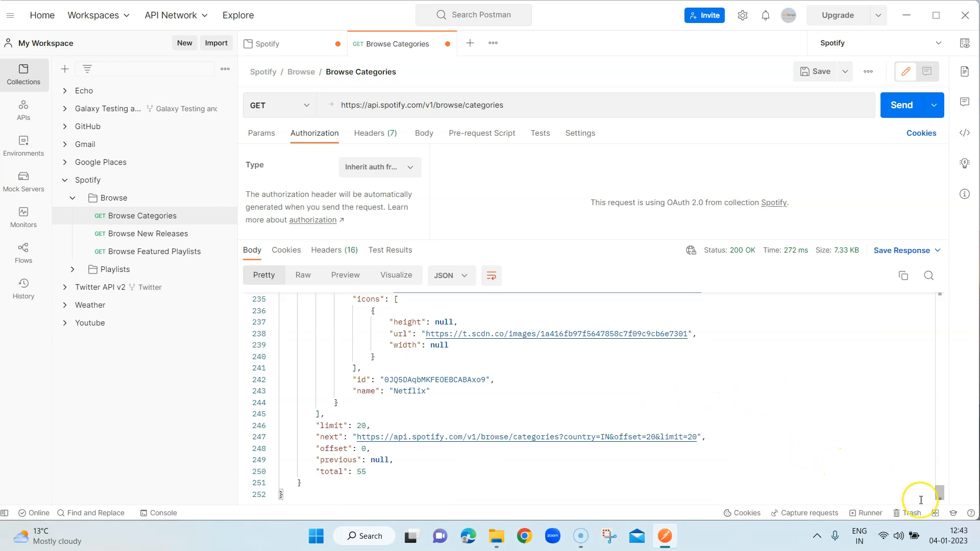
pyautogui.moveTo(941, 493); pyautogui.dragTo(941, 262)
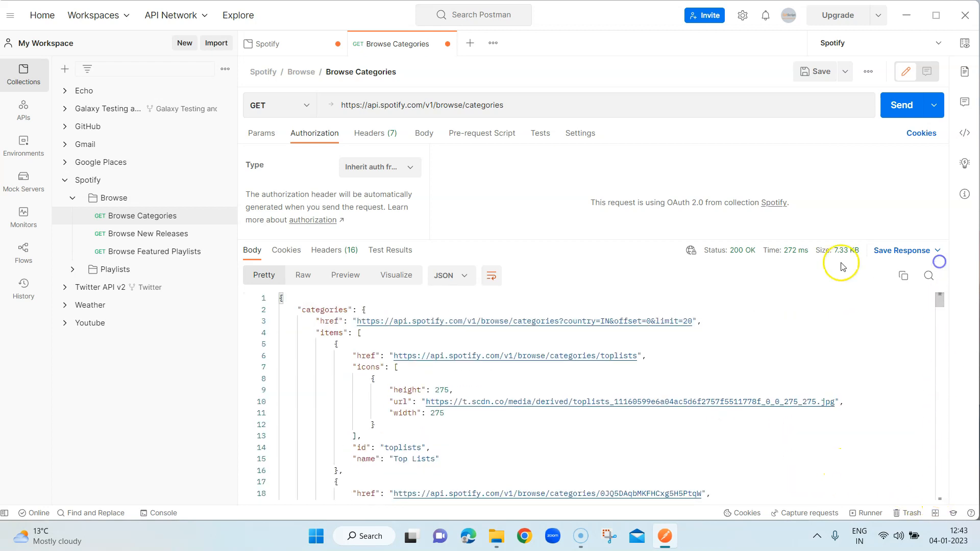
pyautogui.moveTo(614, 240); pyautogui.dragTo(613, 292)
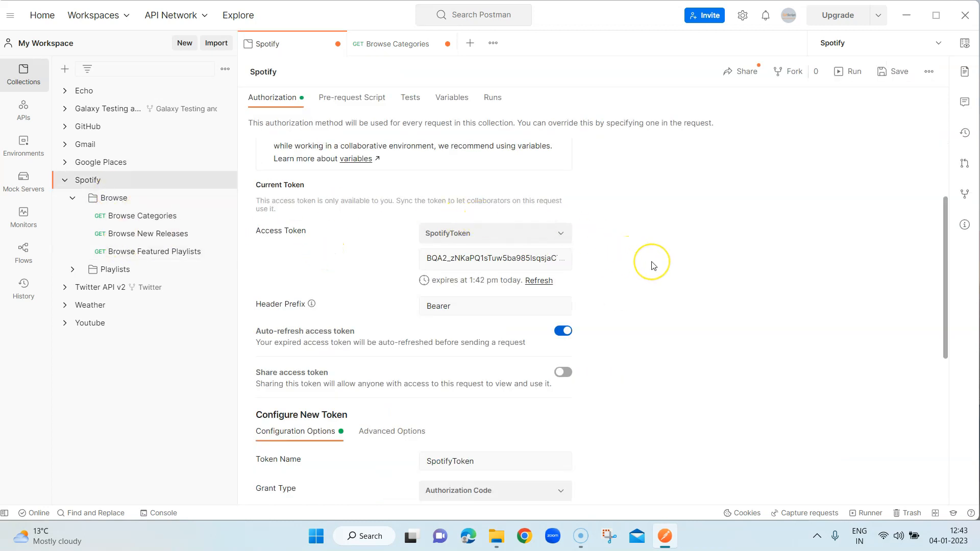
# Step: Check the access token's expiry time in the Spotify collection's authorization settings
pyautogui.scroll(-1, 654, 265)
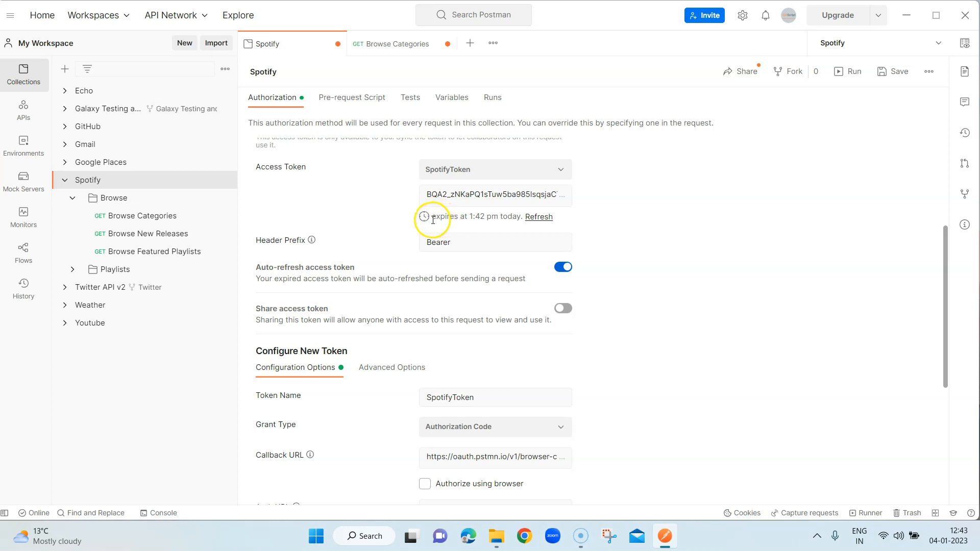
pyautogui.moveTo(432, 217); pyautogui.dragTo(477, 220)
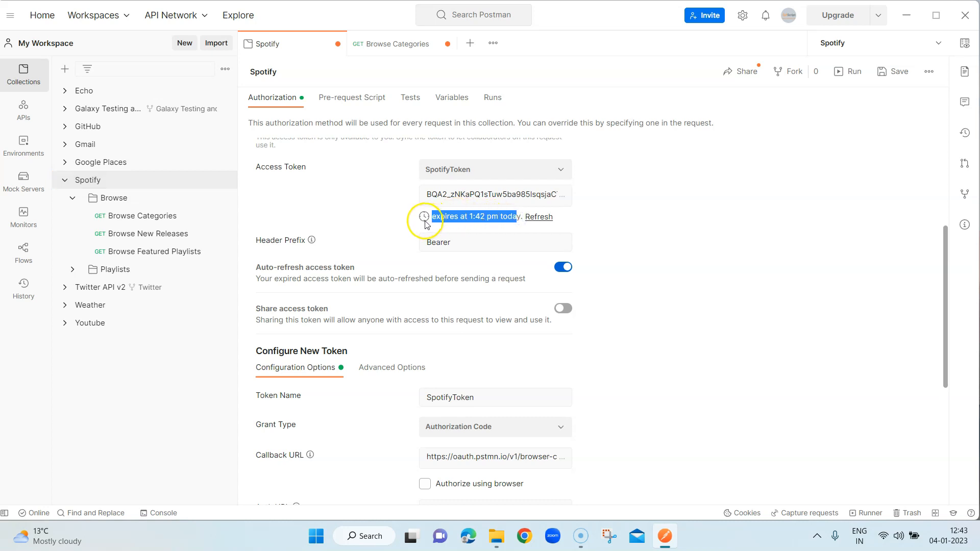
pyautogui.click(466, 243)
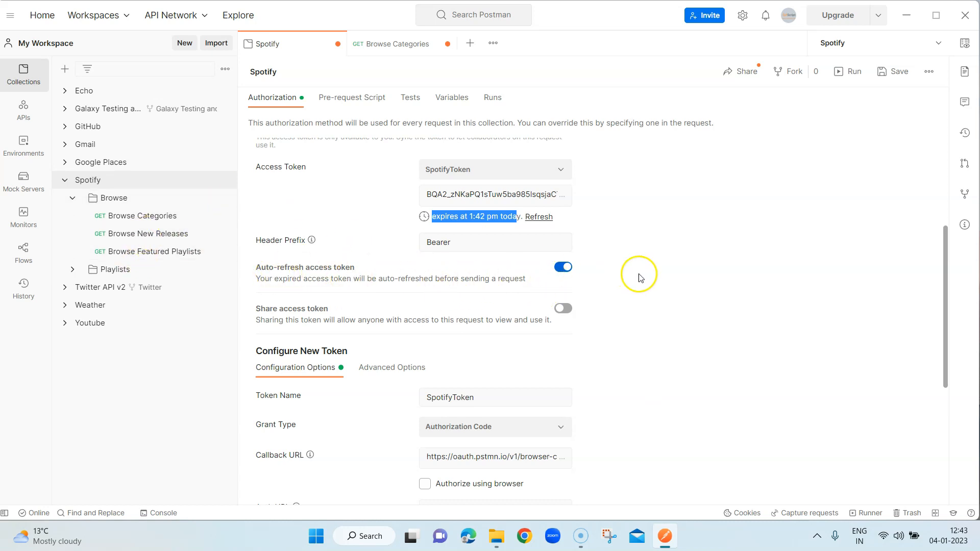
pyautogui.scroll(3, 641, 278)
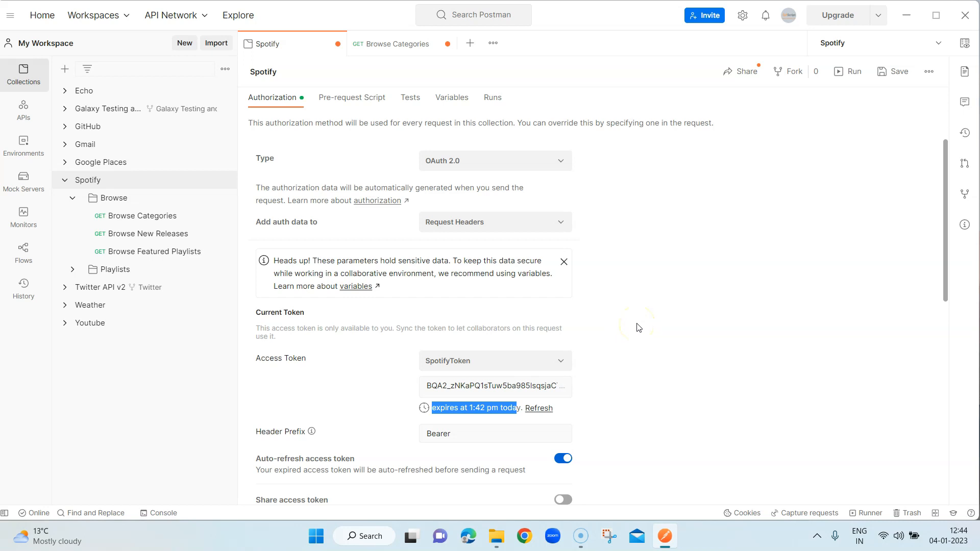
pyautogui.click(642, 311)
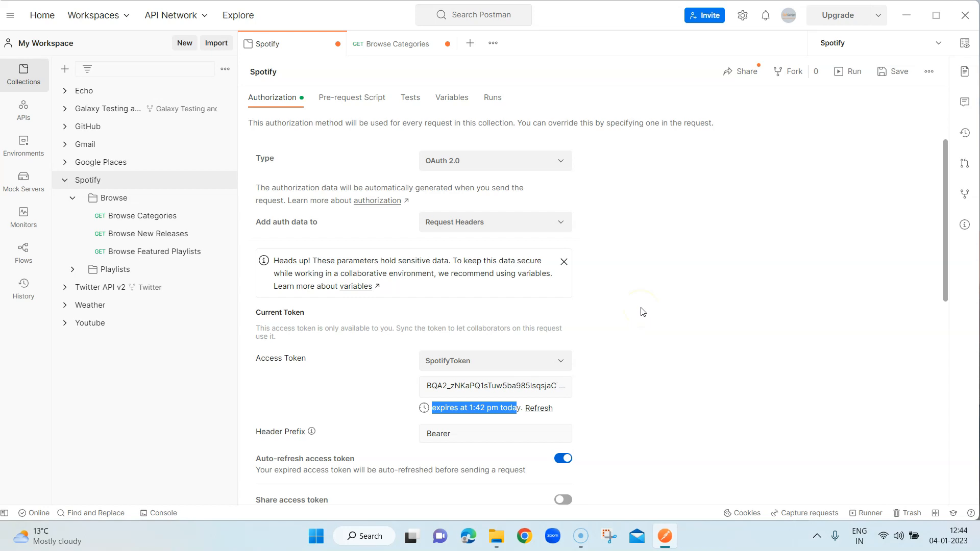